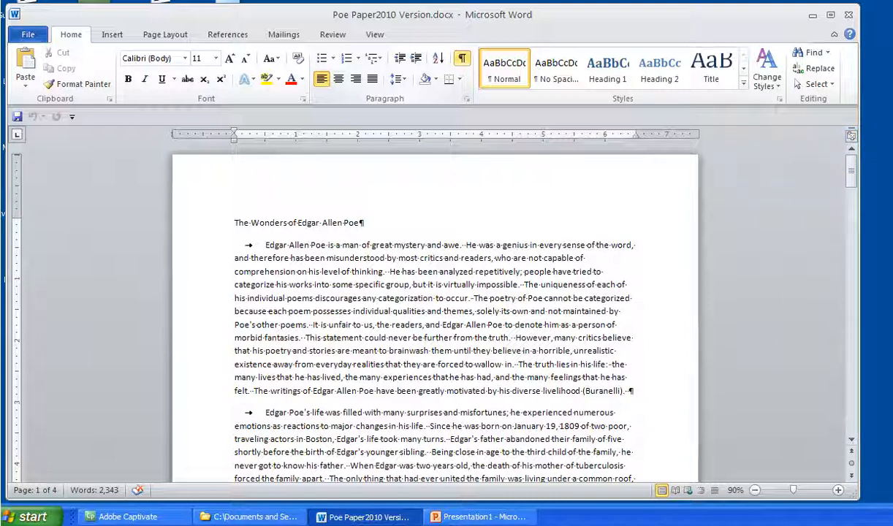
Turn the rulers off and on again, and place the cursor before the first word of the opening body paragraph
left_click(851, 136)
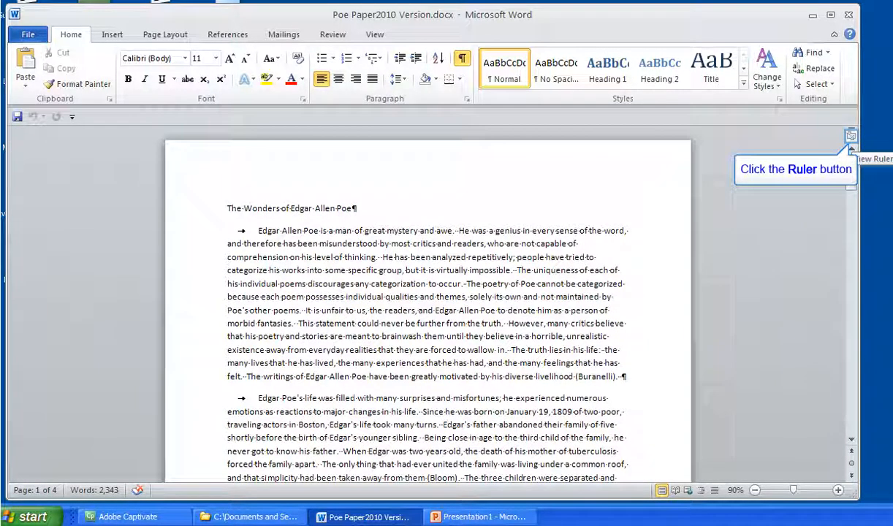
left_click(852, 136)
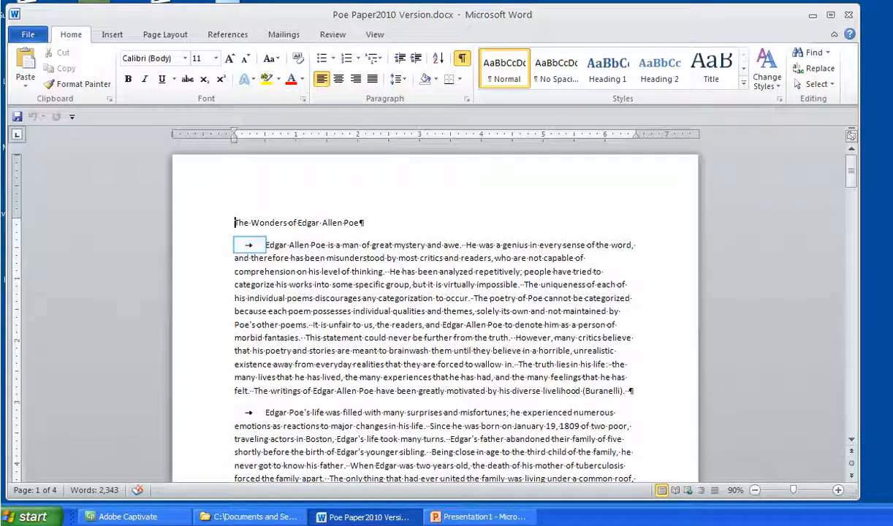
left_click(266, 245)
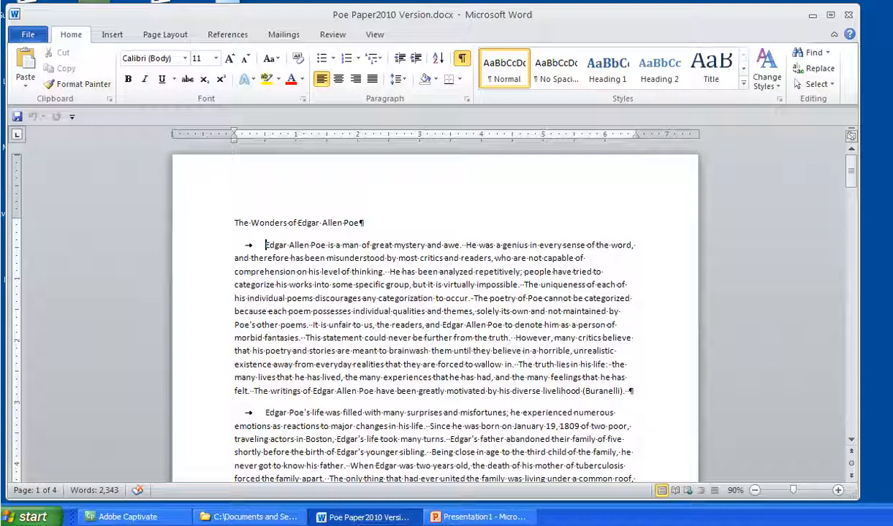
Select all body paragraphs above Works Cited and set up a replacement of tab characters with nothing
left_click_drag(851, 169, 852, 380)
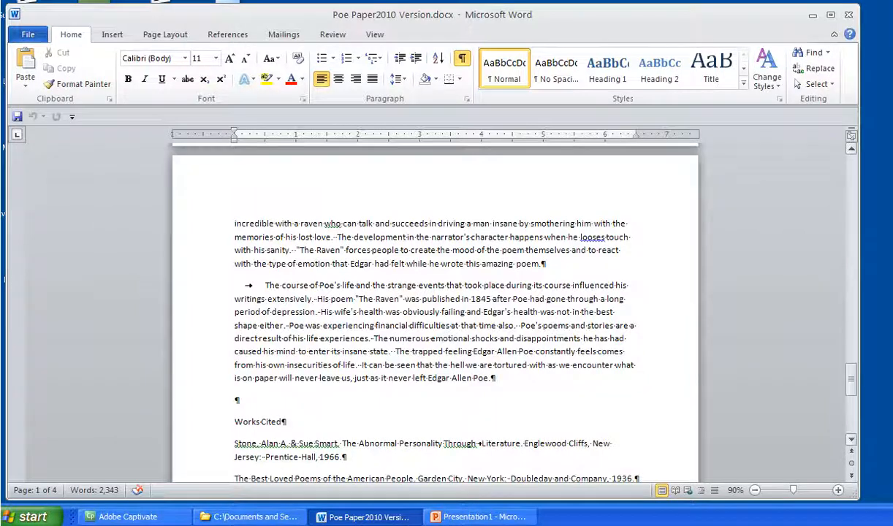
left_click_drag(496, 378, 228, 246)
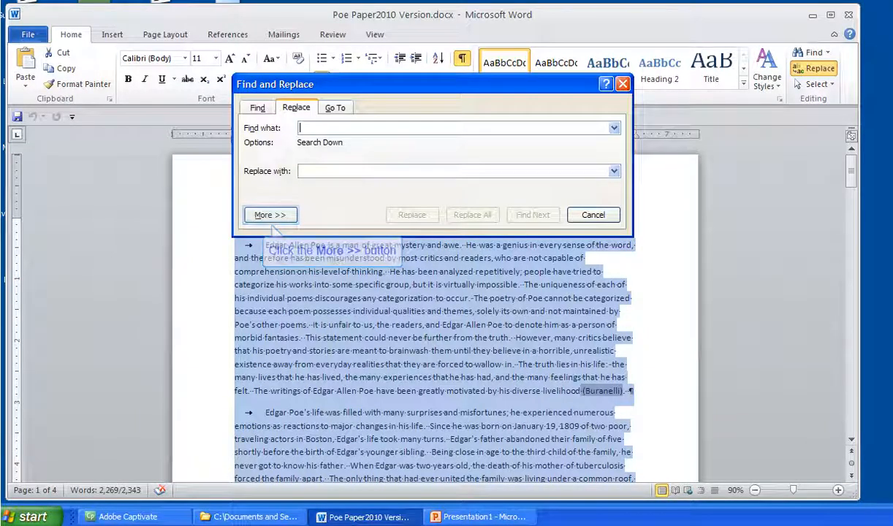
left_click(271, 215)
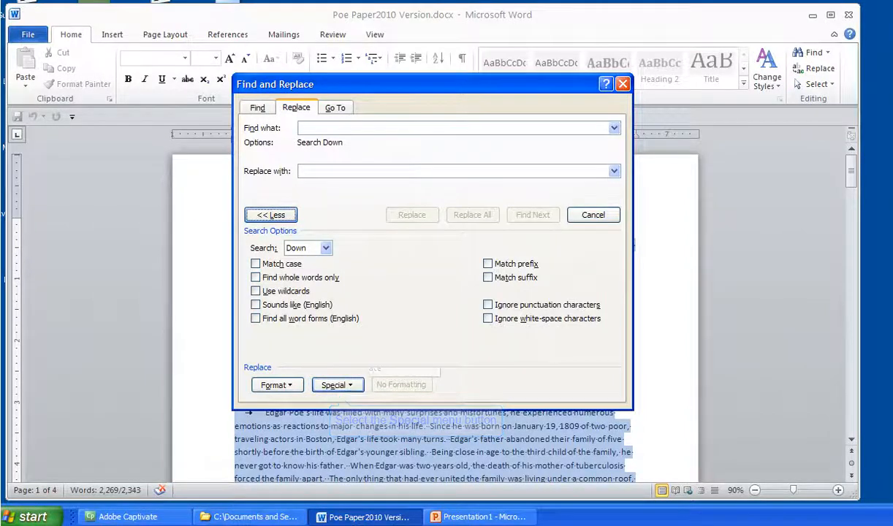
left_click(337, 385)
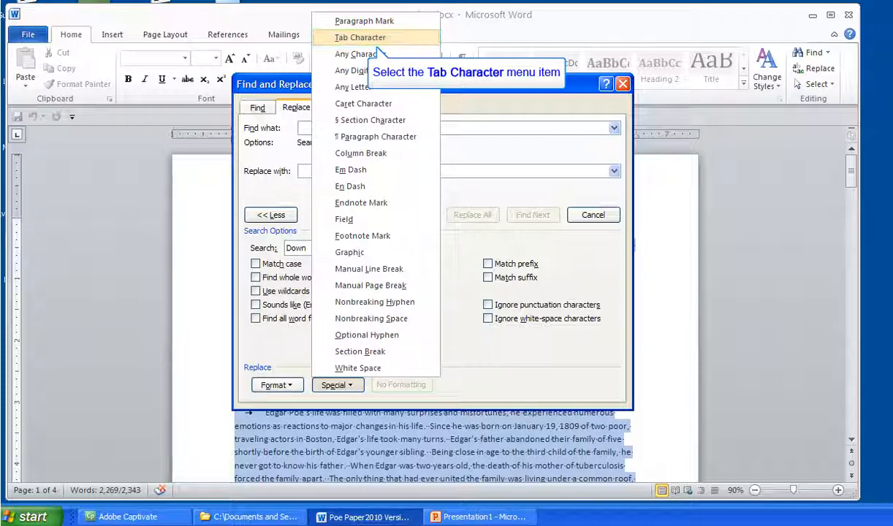
left_click(360, 37)
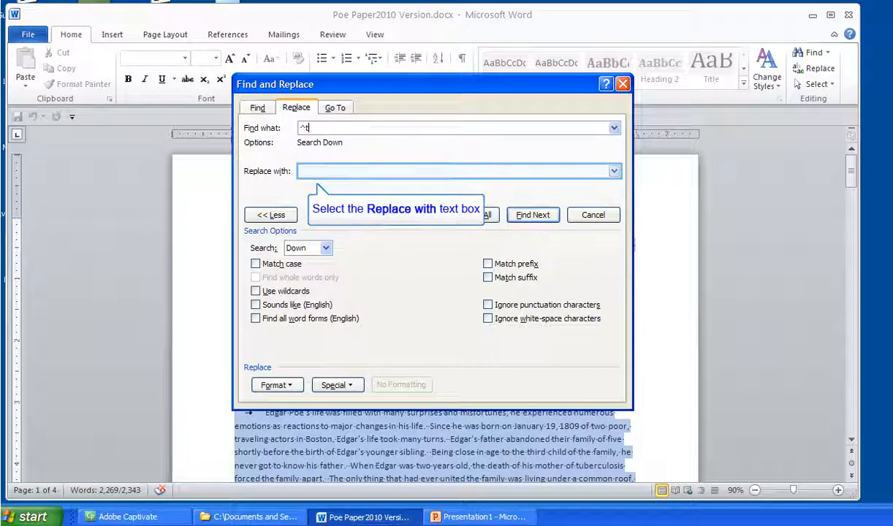
left_click(350, 171)
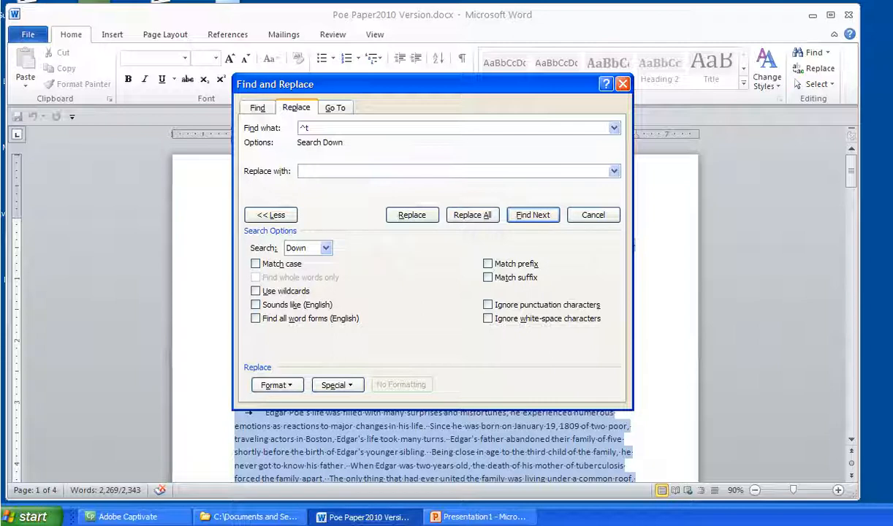
Find the first tab character and replace all tabs with nothing, declining to continue searching at the beginning, and close Find and Replace
left_click_drag(400, 78, 588, 74)
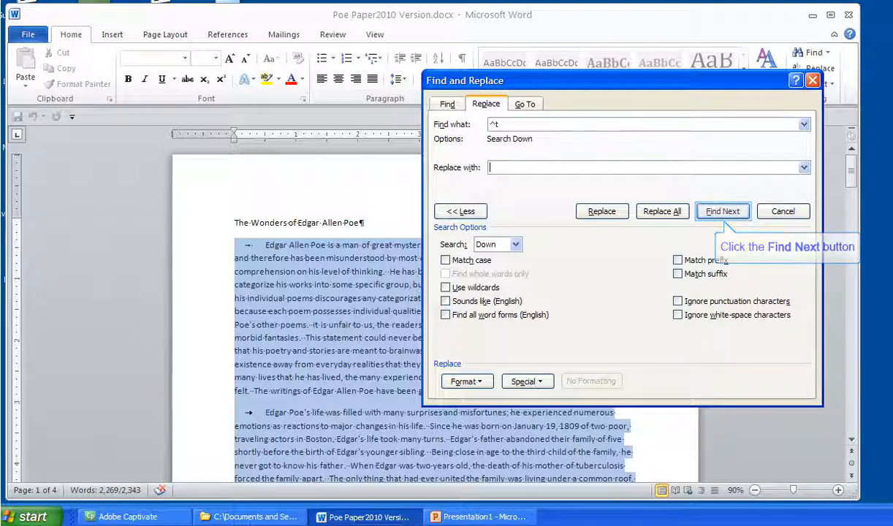
left_click(722, 212)
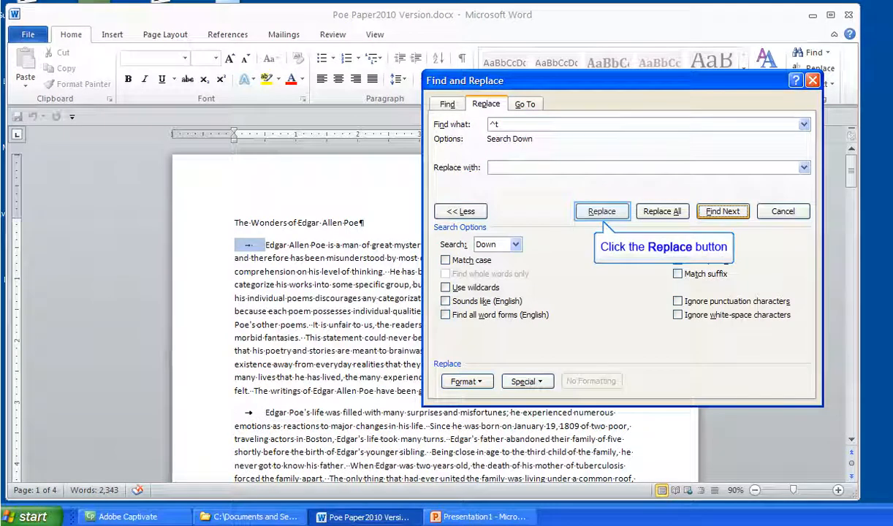
left_click(601, 211)
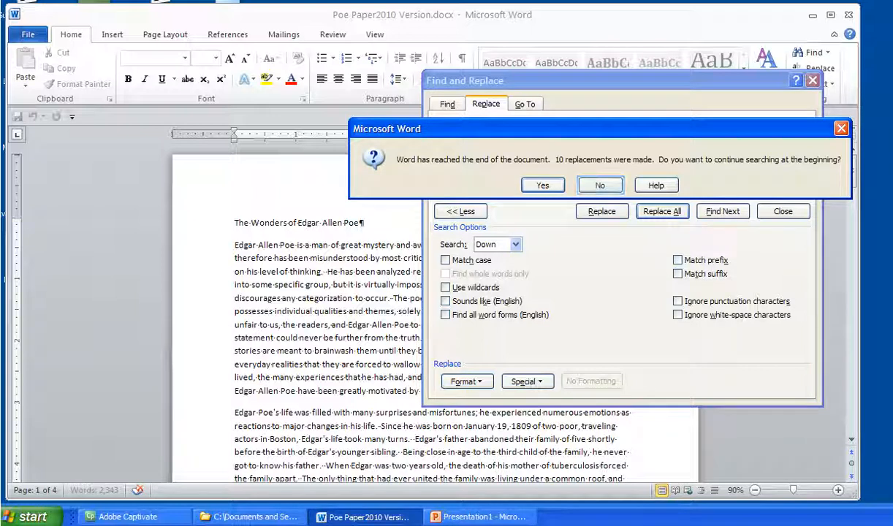
left_click(600, 186)
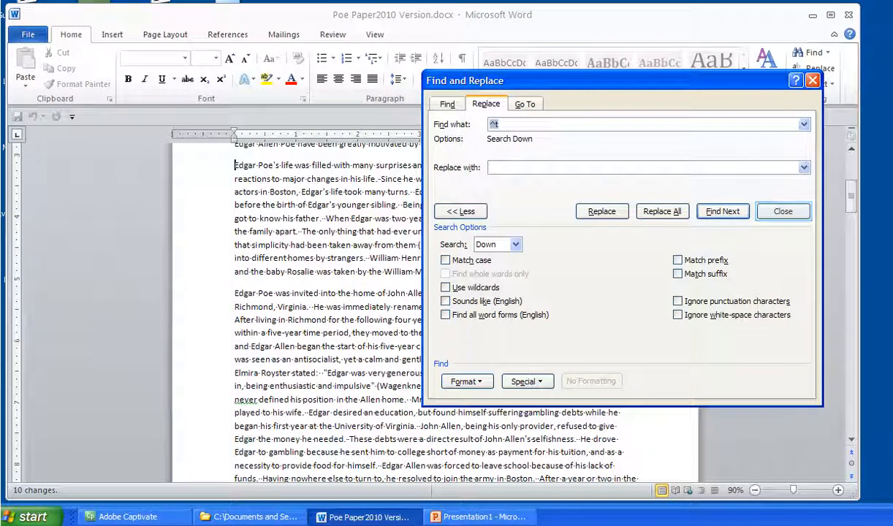
left_click(782, 211)
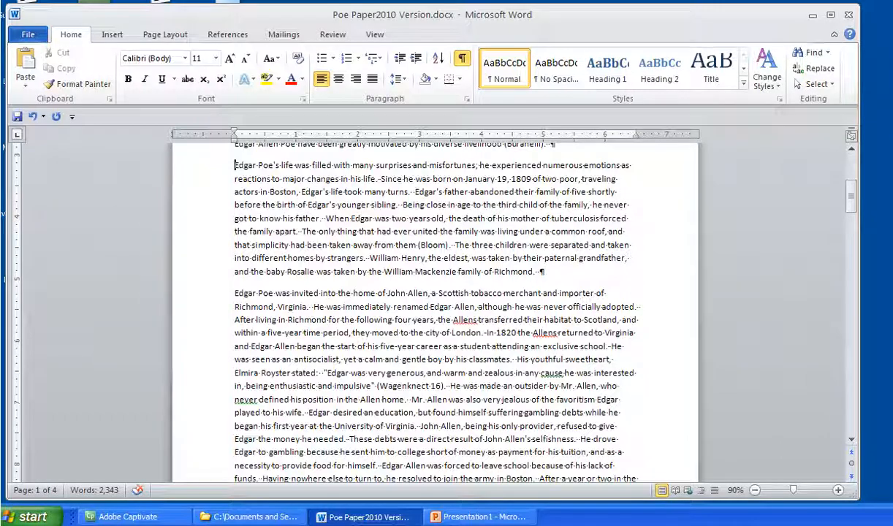
Select the body paragraphs between the title and Works Cited and give them a 0.5-inch first-line indent
left_click_drag(851, 208, 852, 389)
left_click(235, 335)
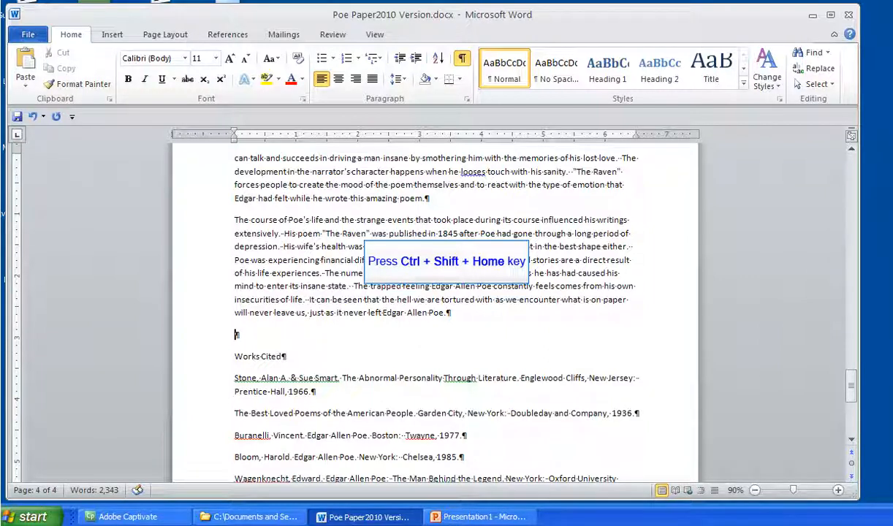
key("ctrl+shift+Home")
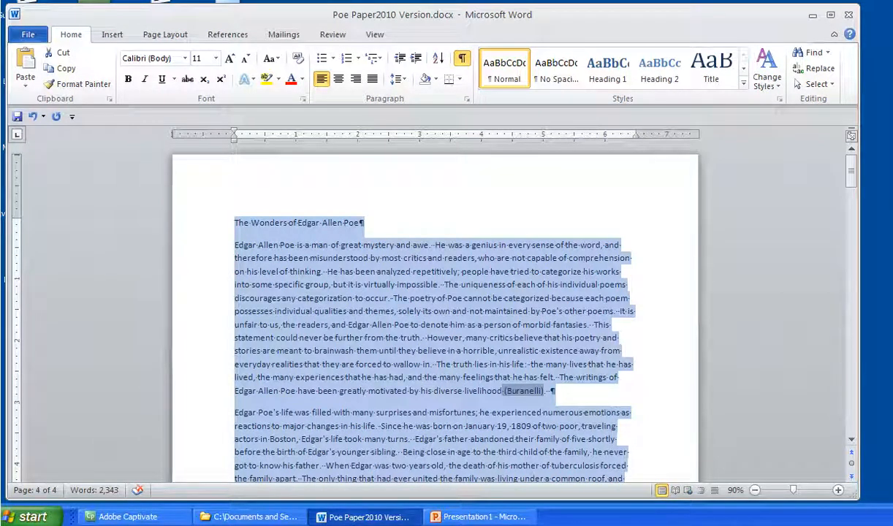
key("shift+Down")
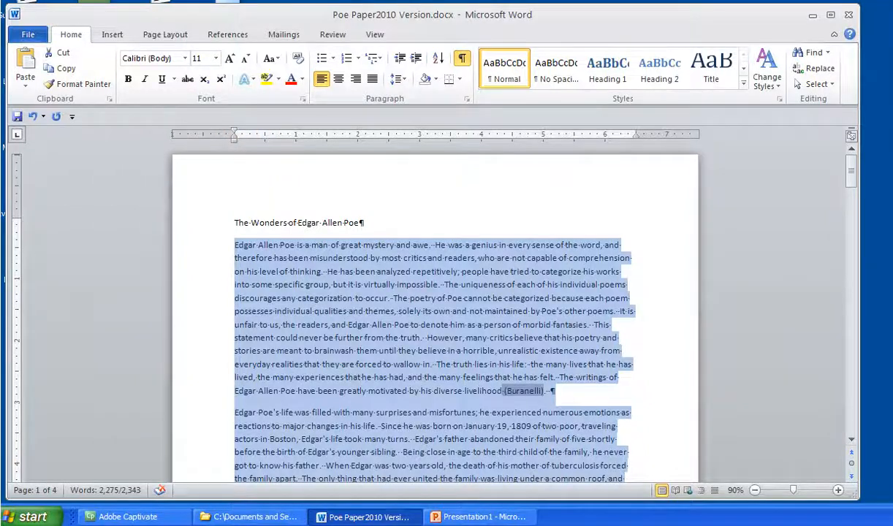
left_click_drag(234, 131, 265, 131)
Modify the Normal style to use Times New Roman at 12 points, only in this document
left_click(239, 222)
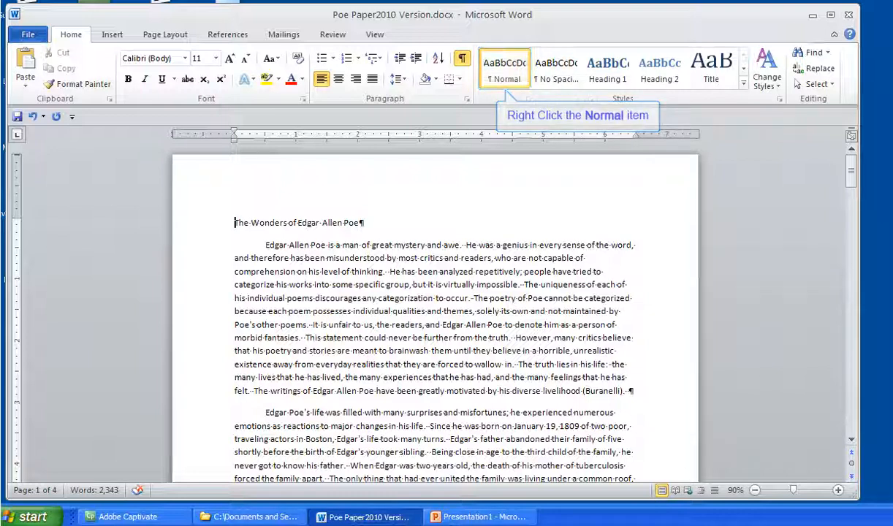
right_click(502, 73)
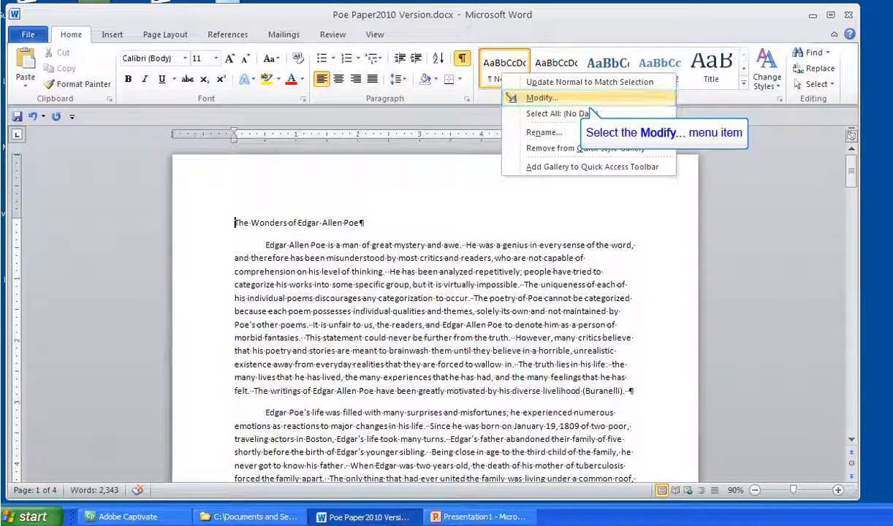
left_click(542, 98)
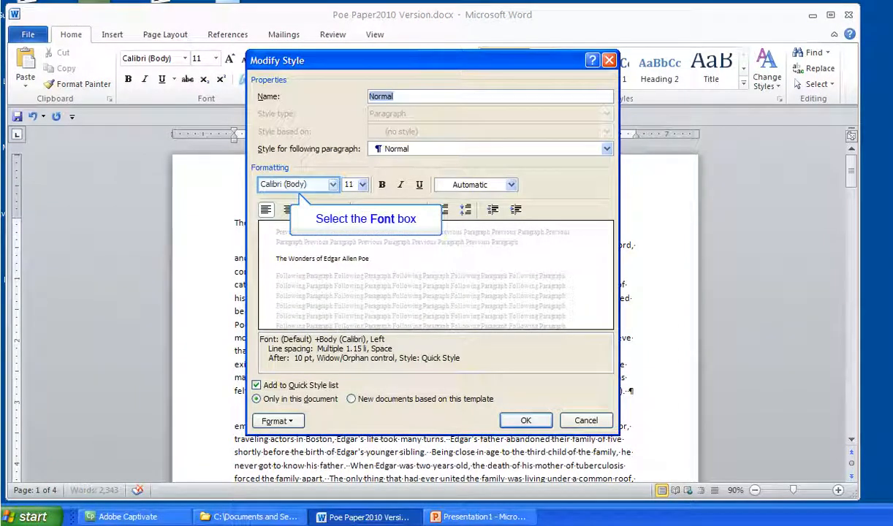
left_click(334, 185)
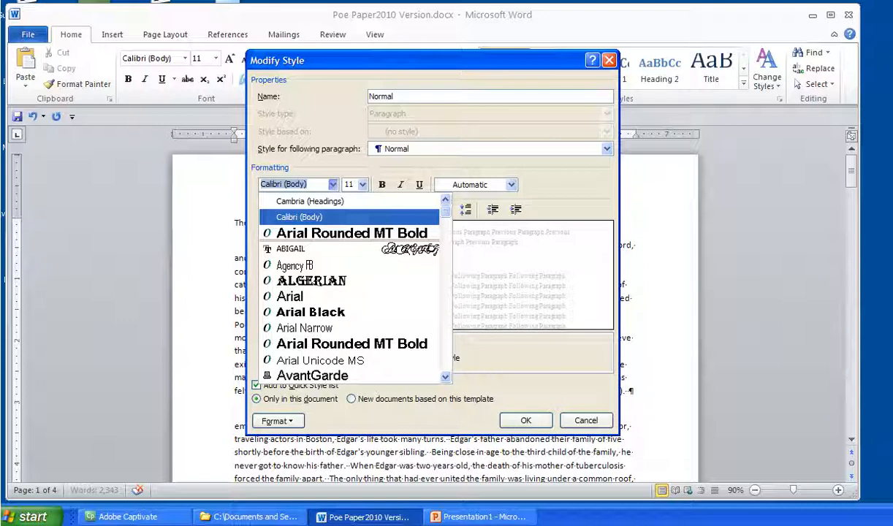
type("T")
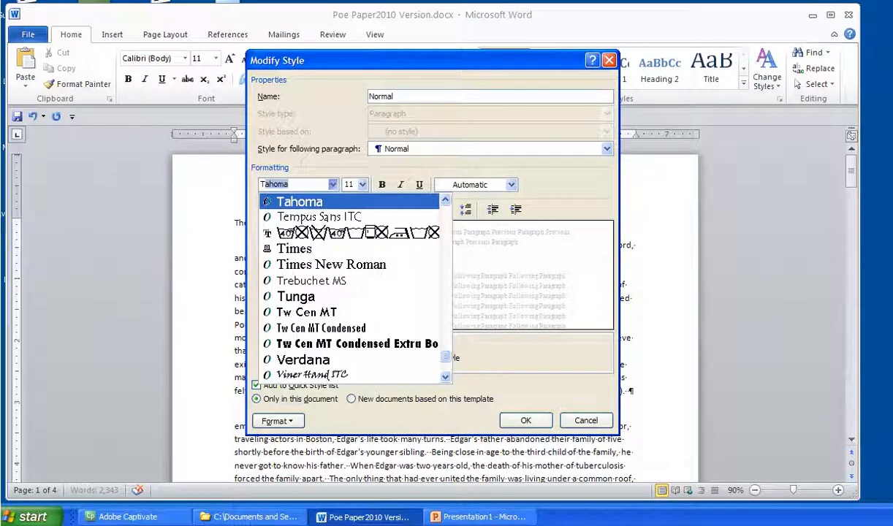
type("imes")
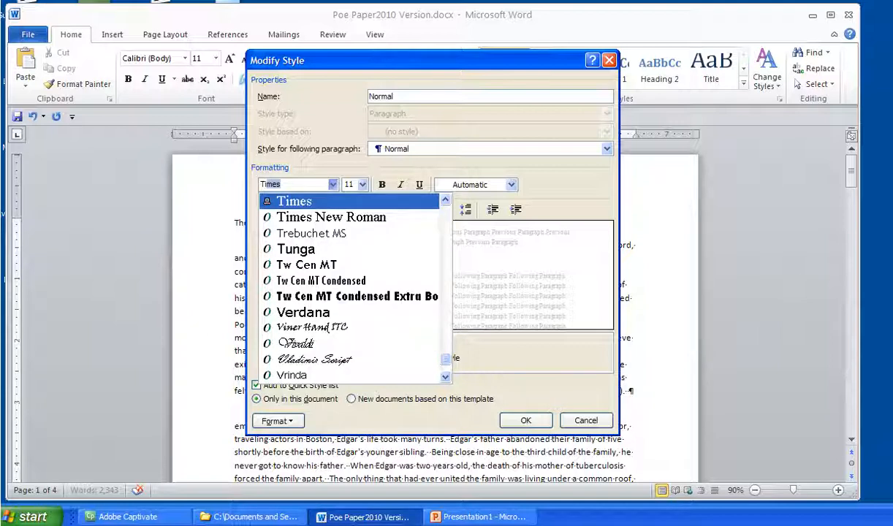
key("Down")
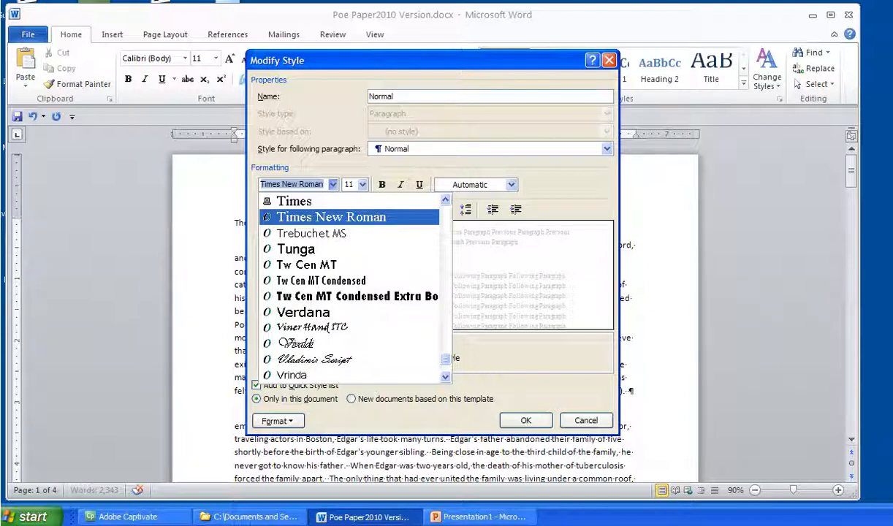
left_click(331, 217)
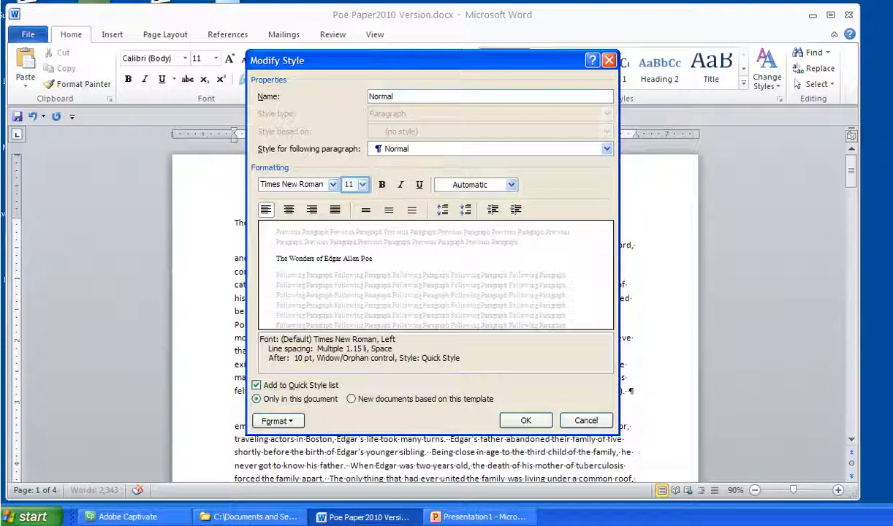
left_click(362, 184)
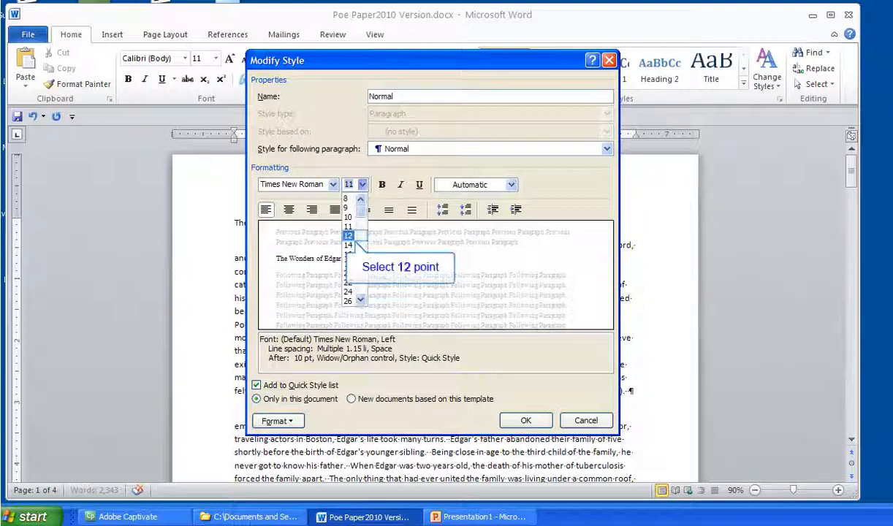
left_click(348, 235)
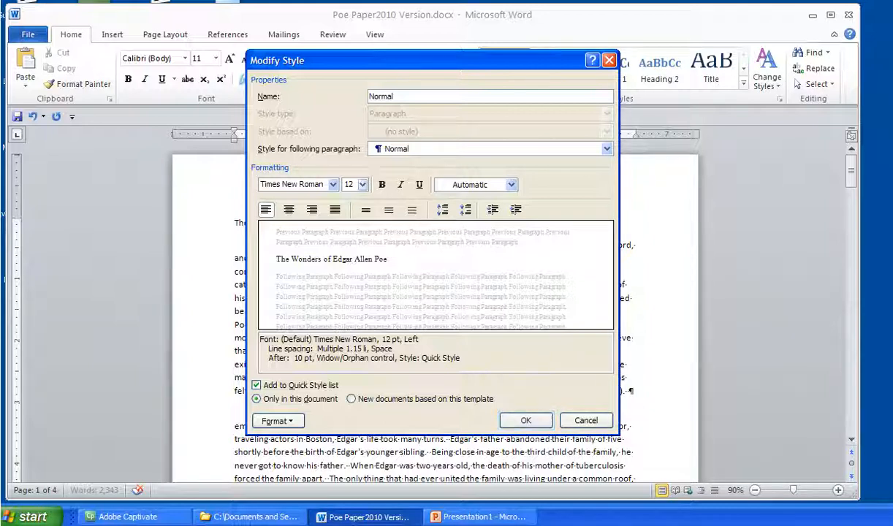
key("Return")
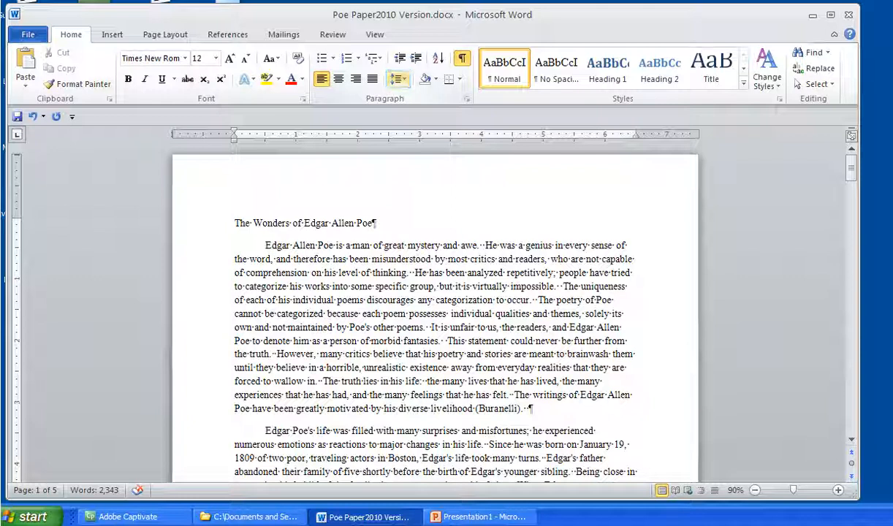
Set the line spacing of the title "The Wonders of Edgar Allen Poe" to 2.0
left_click(395, 79)
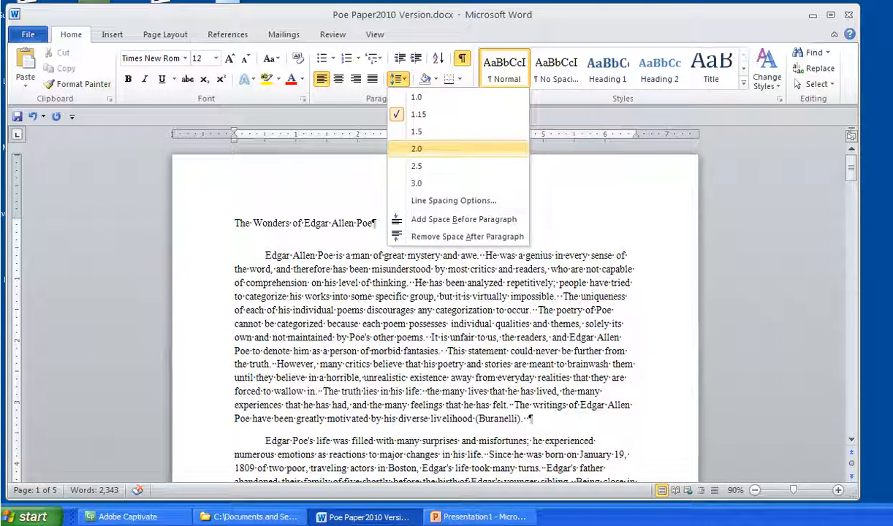
left_click(417, 149)
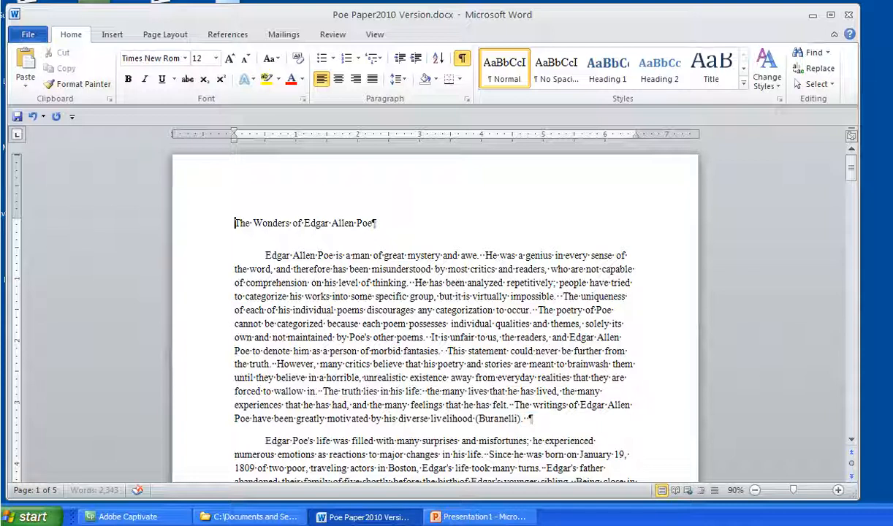
Remove the space after the first body paragraph and set its line spacing to 2.0
left_click(530, 419)
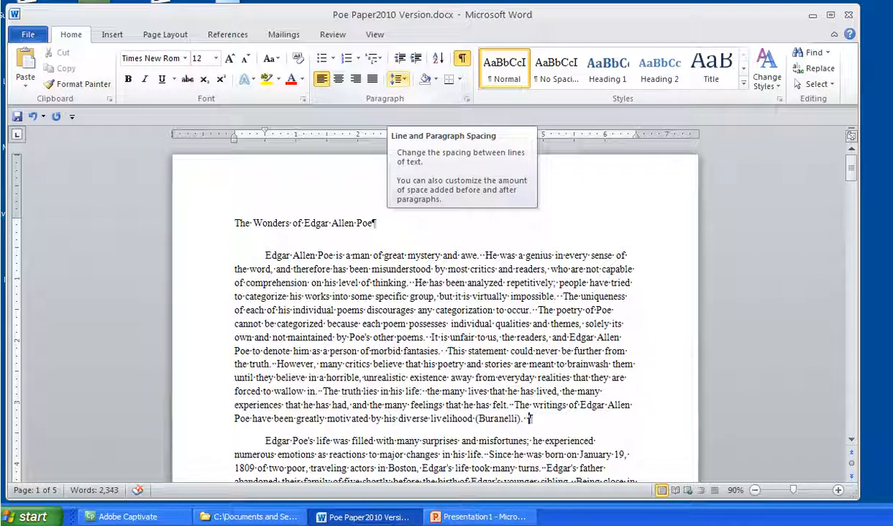
left_click(398, 79)
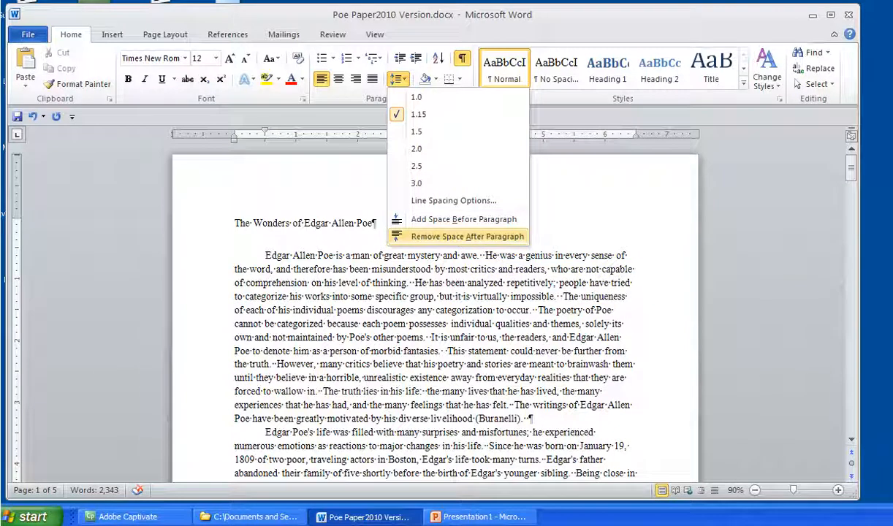
left_click(467, 236)
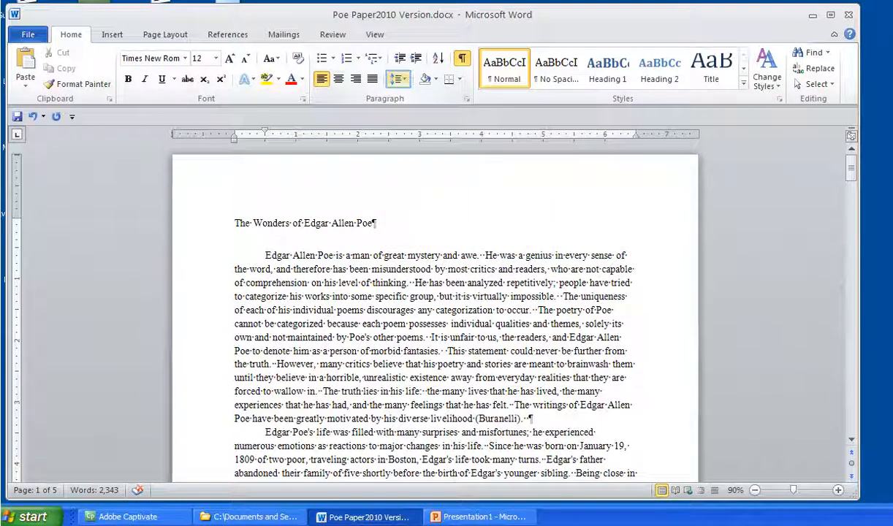
left_click(399, 79)
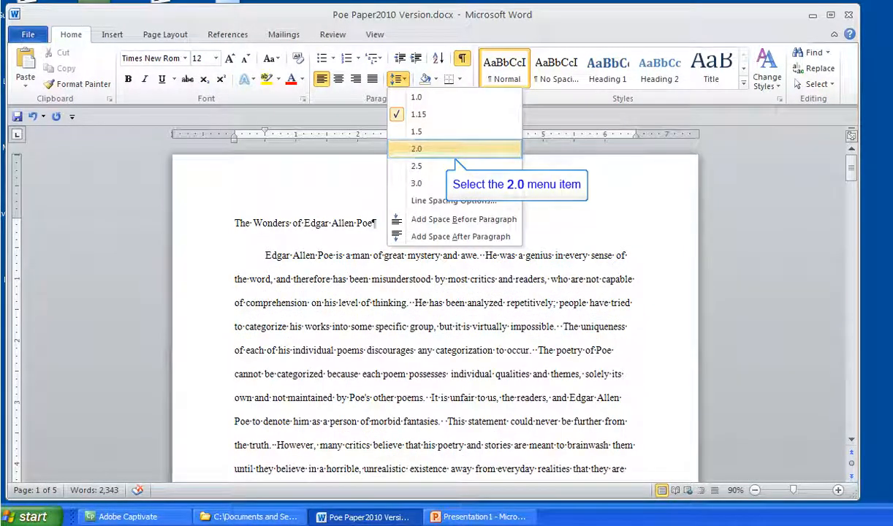
left_click(416, 148)
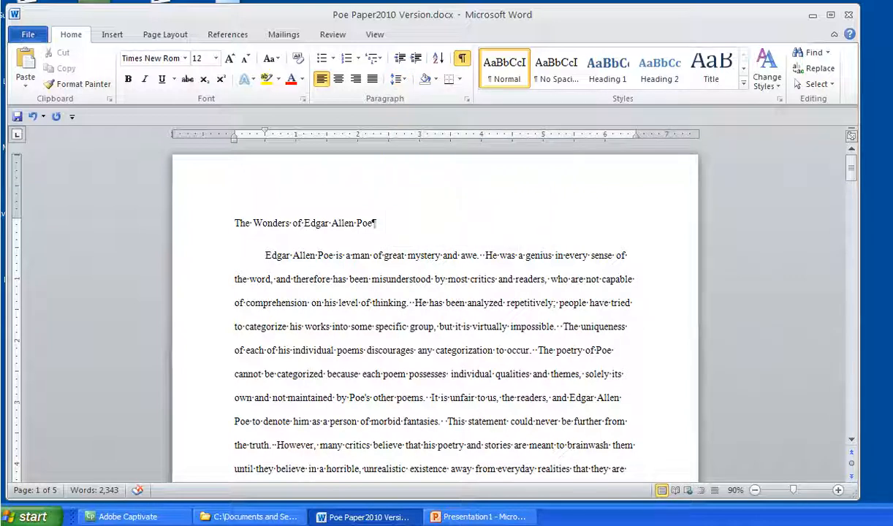
Update the Normal style to match the formatting of the first body paragraph
scroll(434, 307, "down", 2)
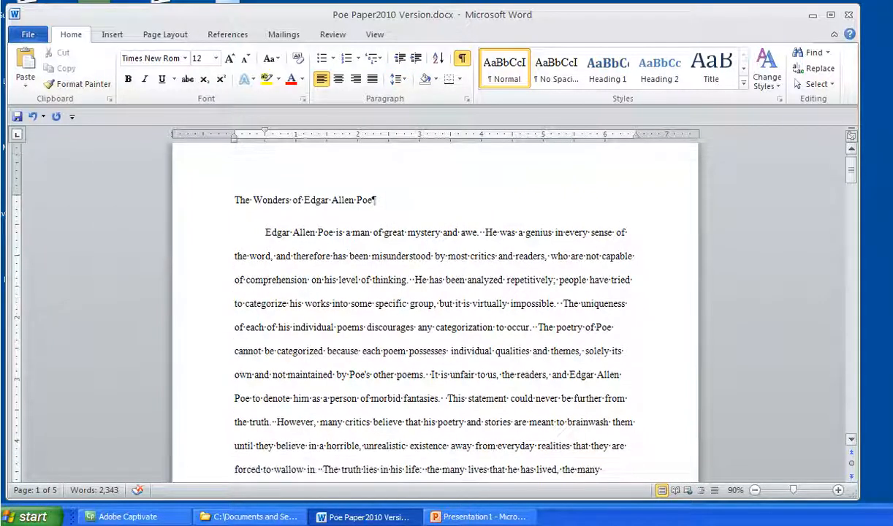
scroll(435, 307, "up", 2)
scroll(435, 307, "down", 3)
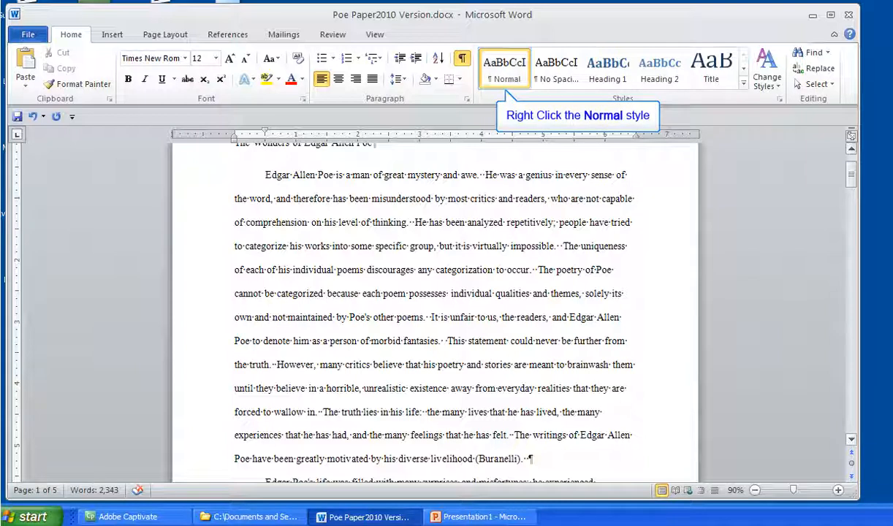
right_click(504, 71)
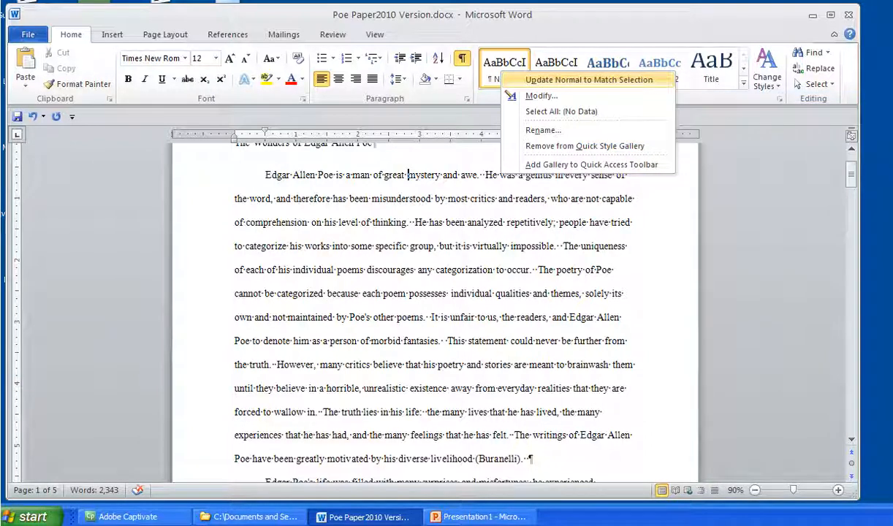
key("Return")
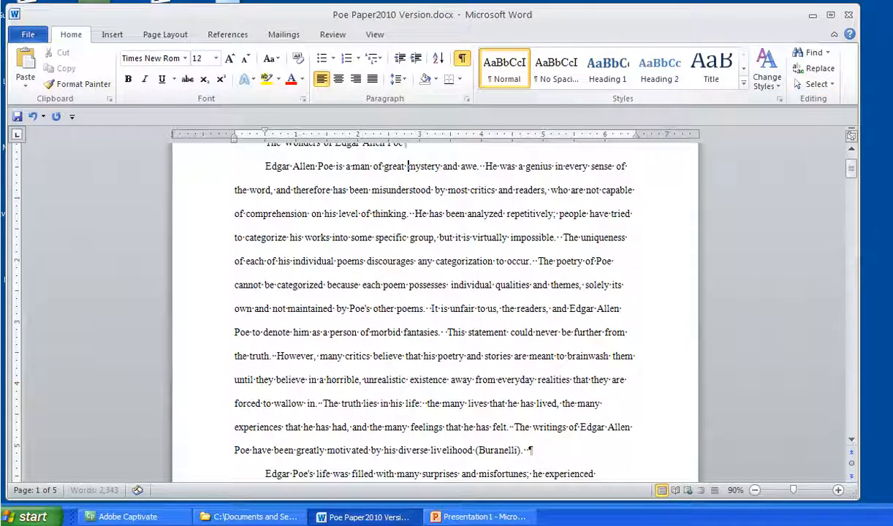
Place the cursor in the title line at the start of the paper
left_click_drag(851, 172, 851, 167)
left_click(336, 223)
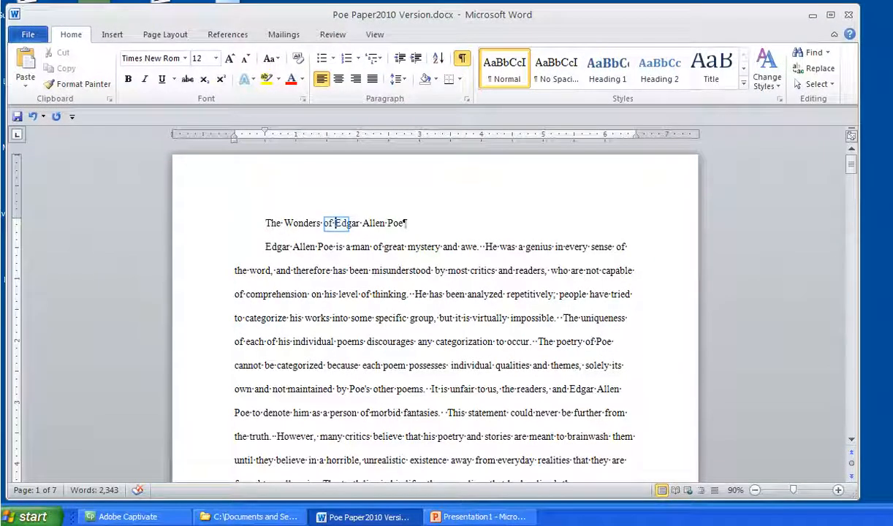